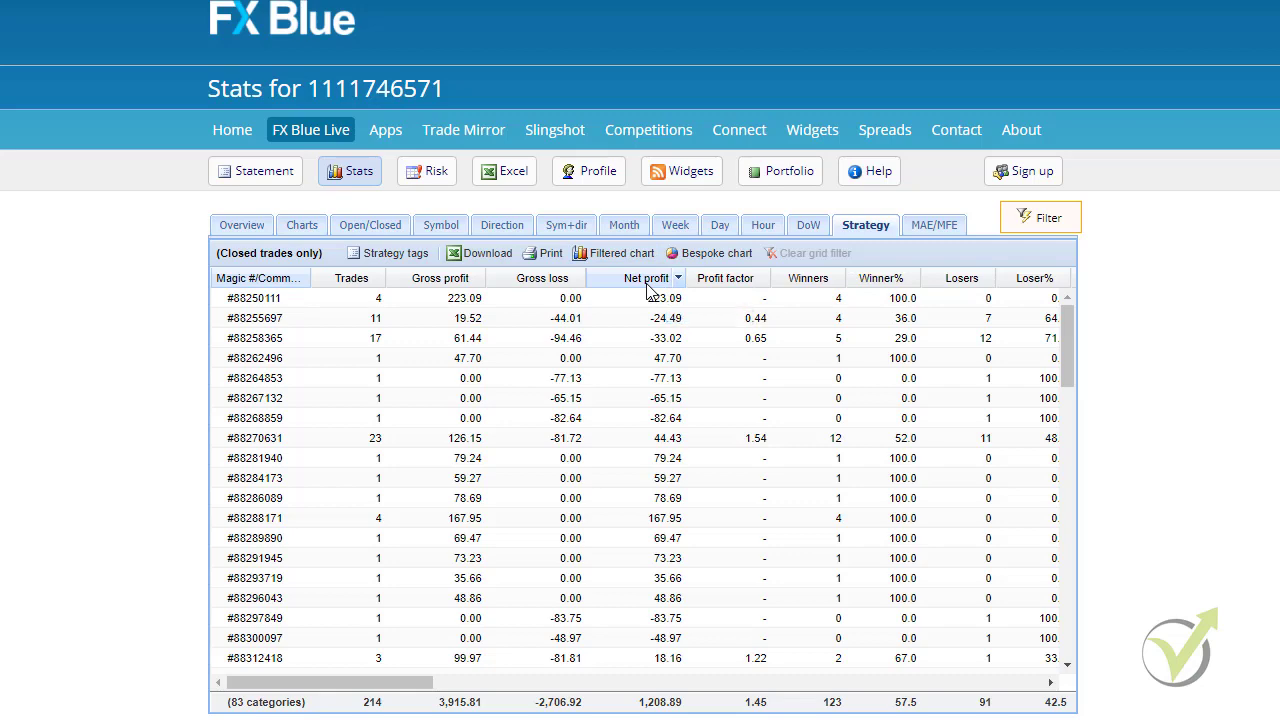
# Sort the FX Blue strategy table by Net profit in descending order.
pyautogui.click(647, 278)
pyautogui.click(647, 279)
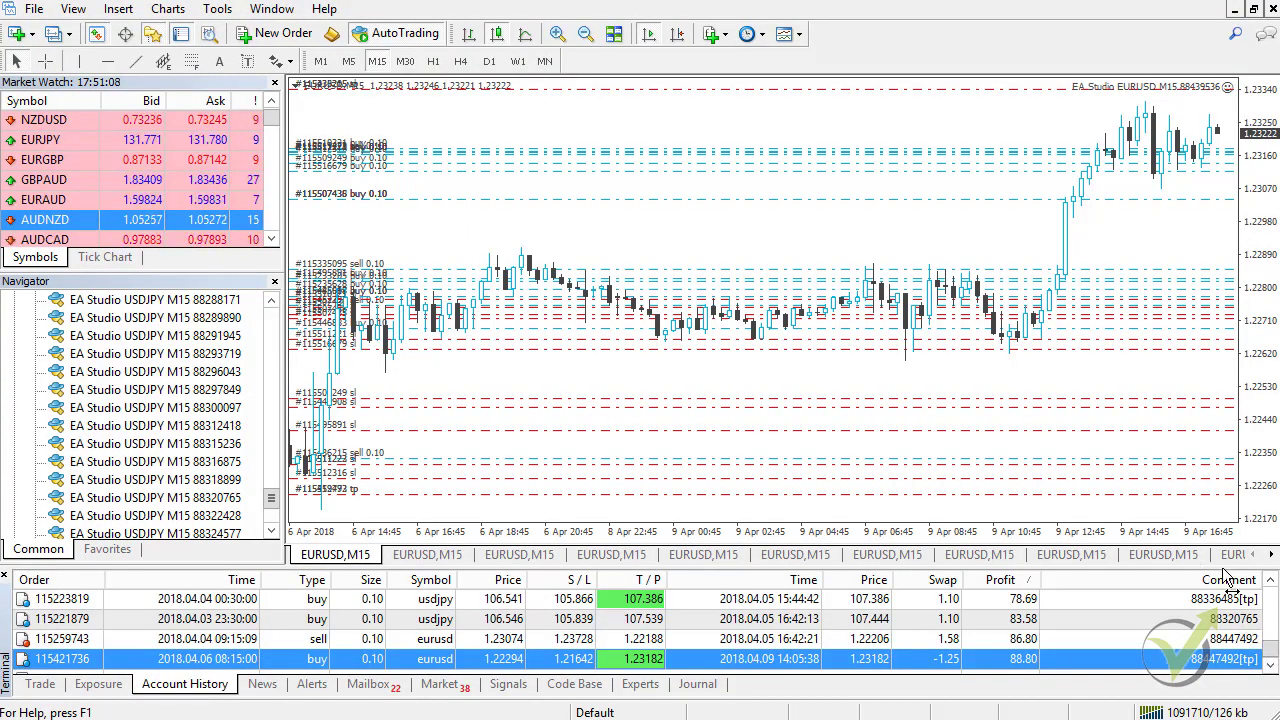
# Scroll the Account History to show the deposit balance and the 1,221.99 total Profit/Loss.
pyautogui.click(1270, 667)
pyautogui.click(1270, 667)
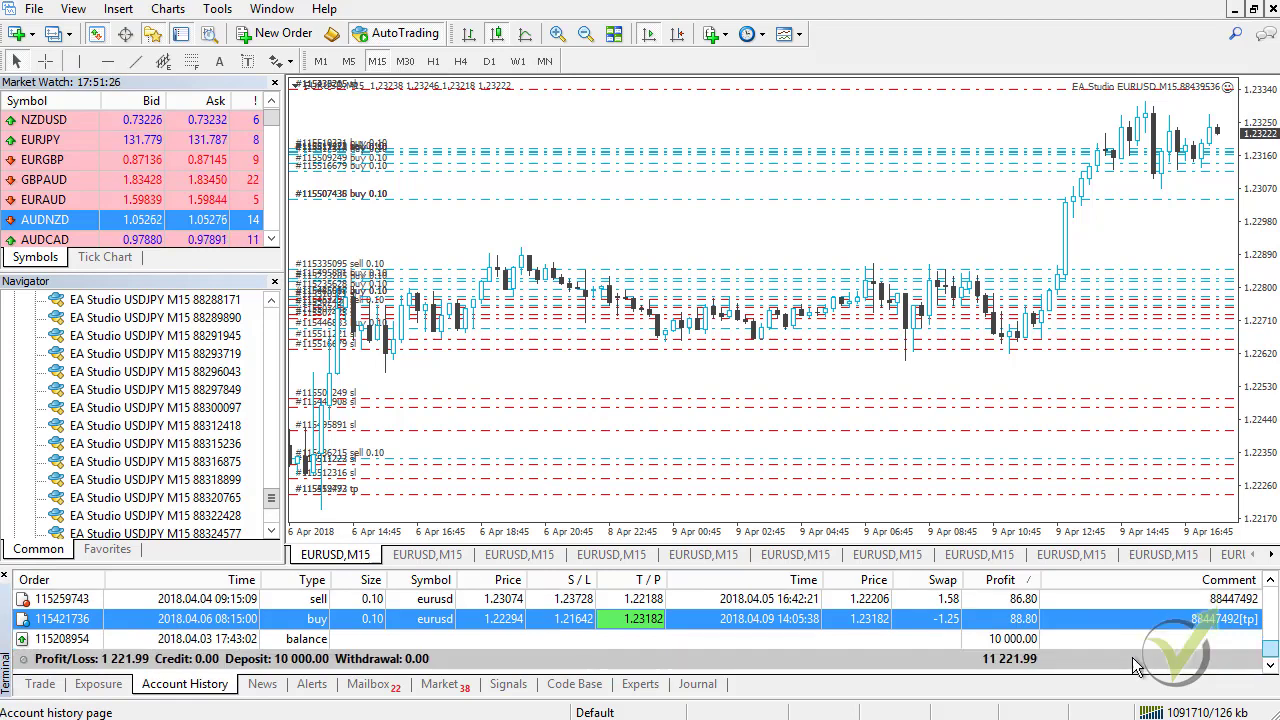
pyautogui.click(33, 10)
# Open the terminal's data folder and go into MQL4 > Experts.
pyautogui.click(85, 204)
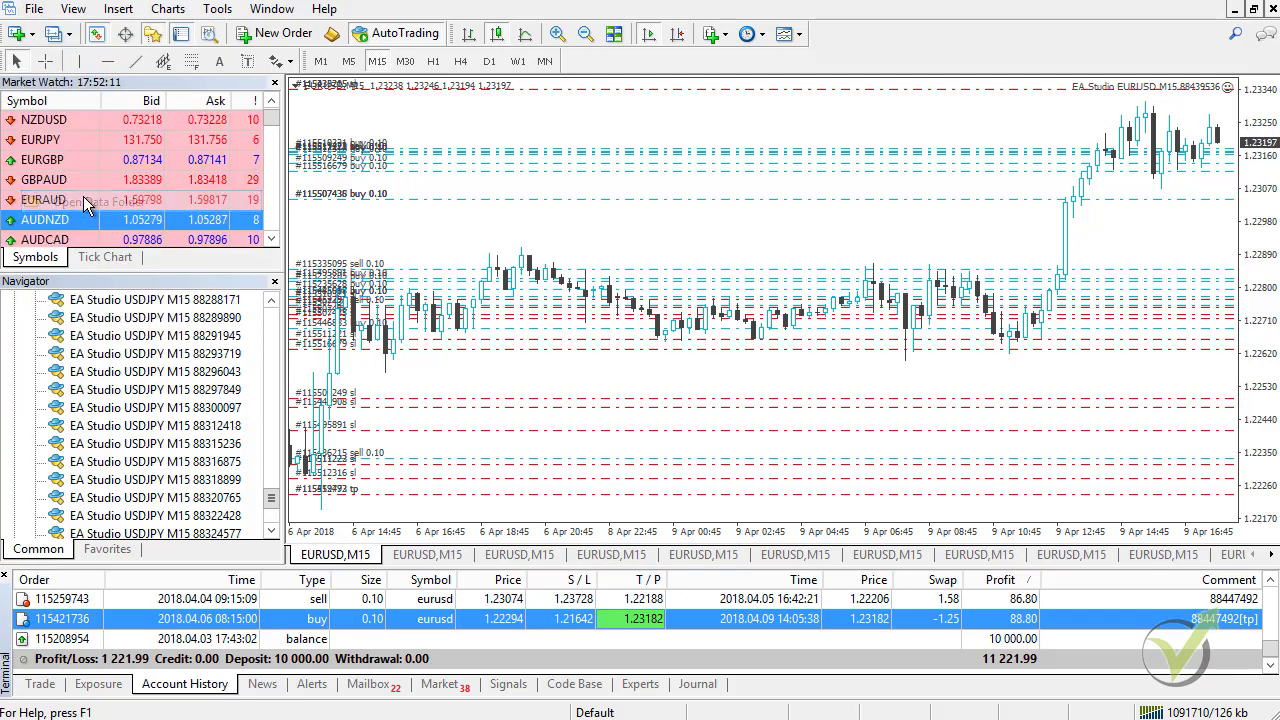
pyautogui.doubleClick(305, 246)
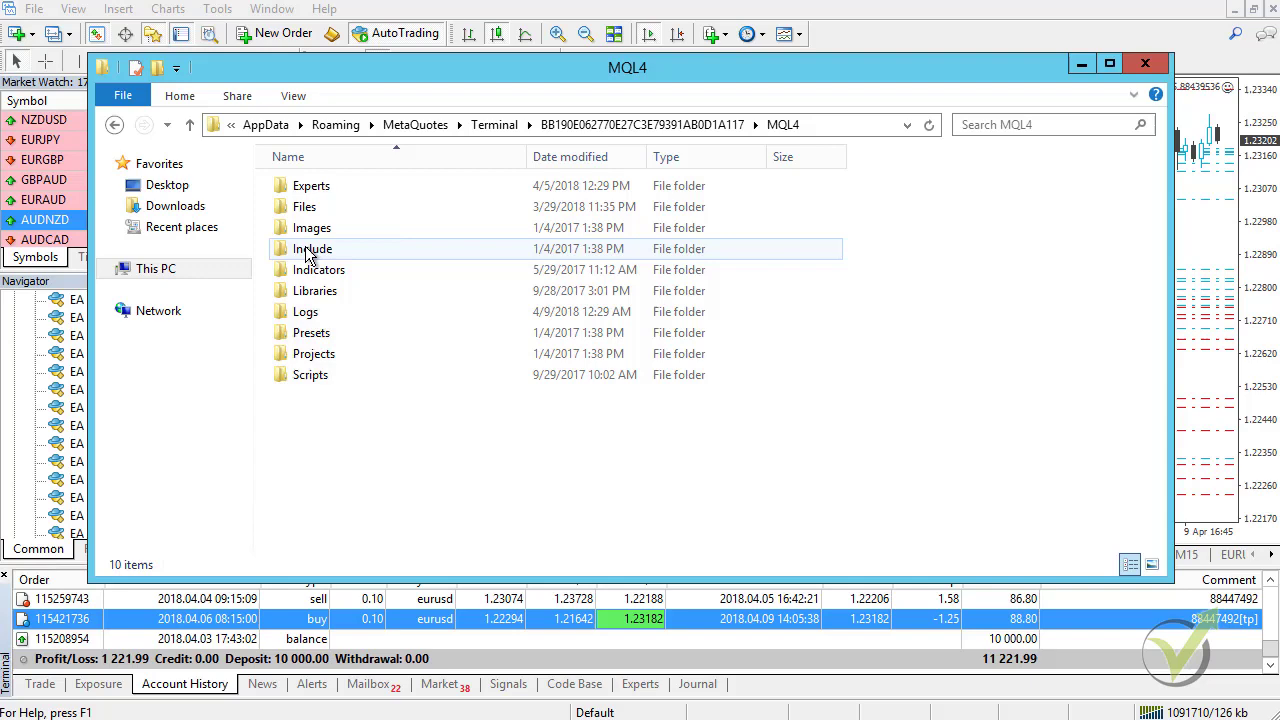
pyautogui.click(315, 191)
pyautogui.doubleClick(315, 191)
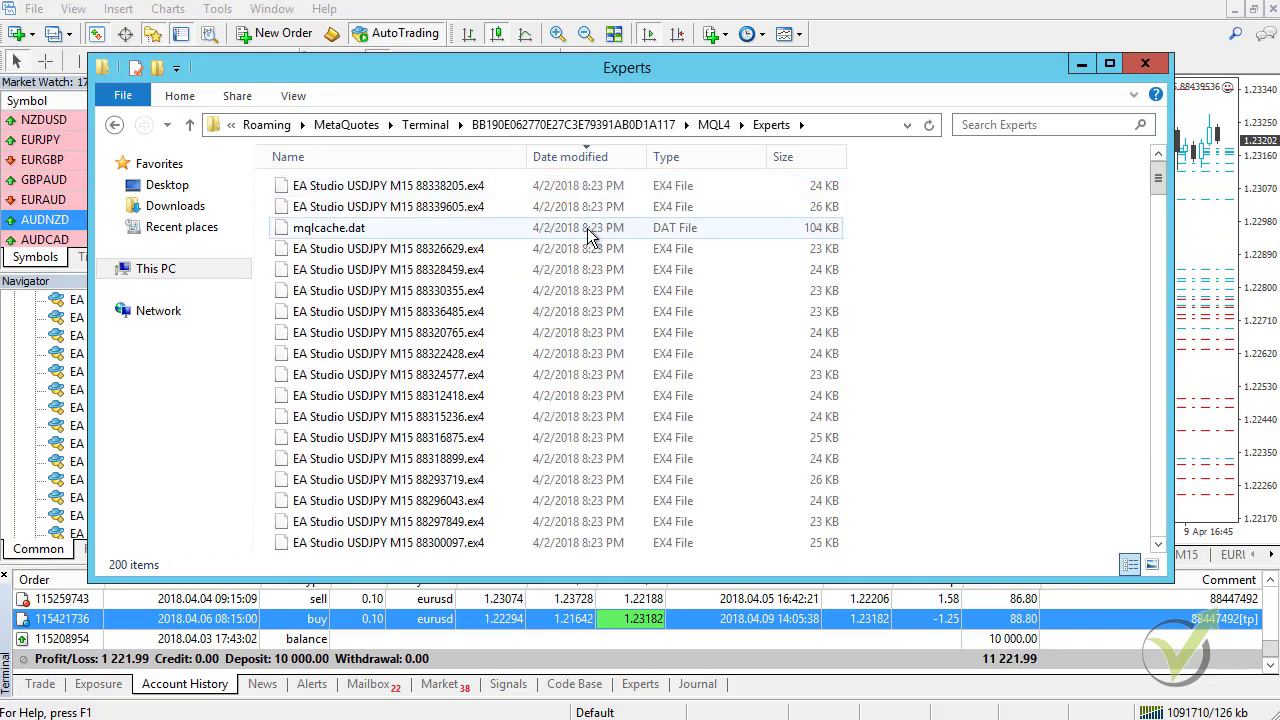
# Search the Experts folder for 88447492 and copy the EURUSD M15 EA source file.
pyautogui.click(980, 123)
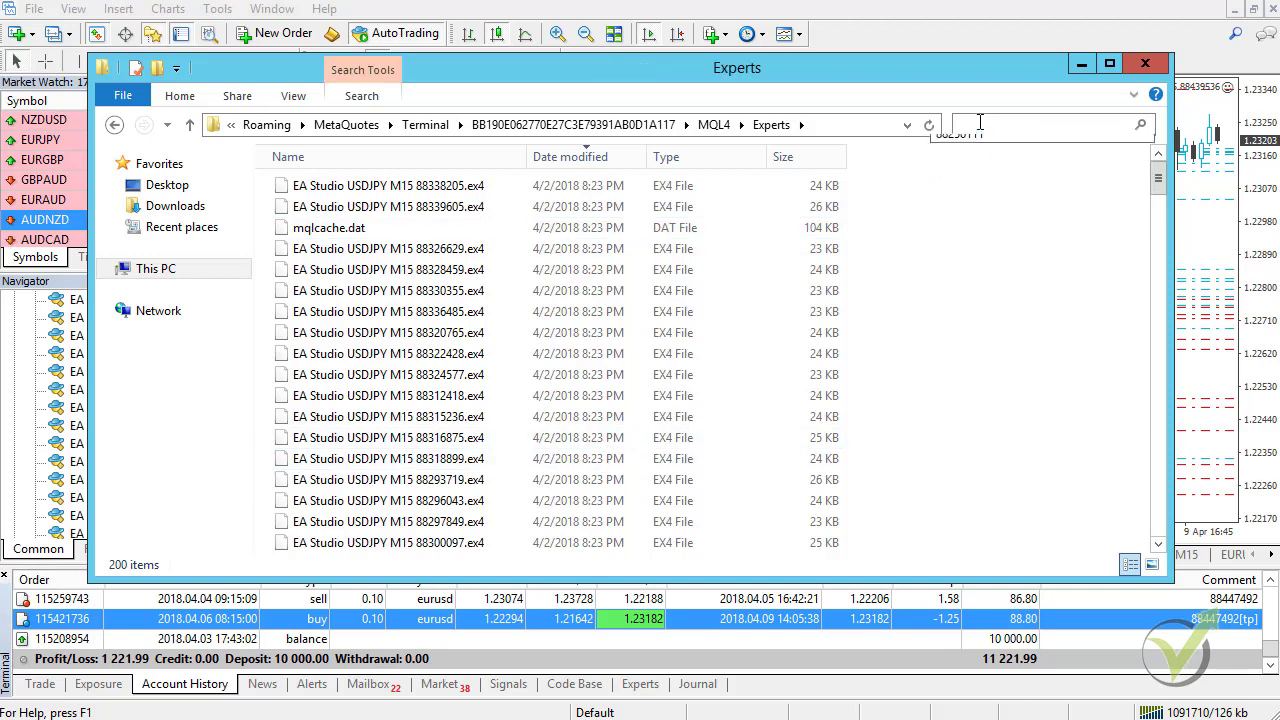
pyautogui.write('88')
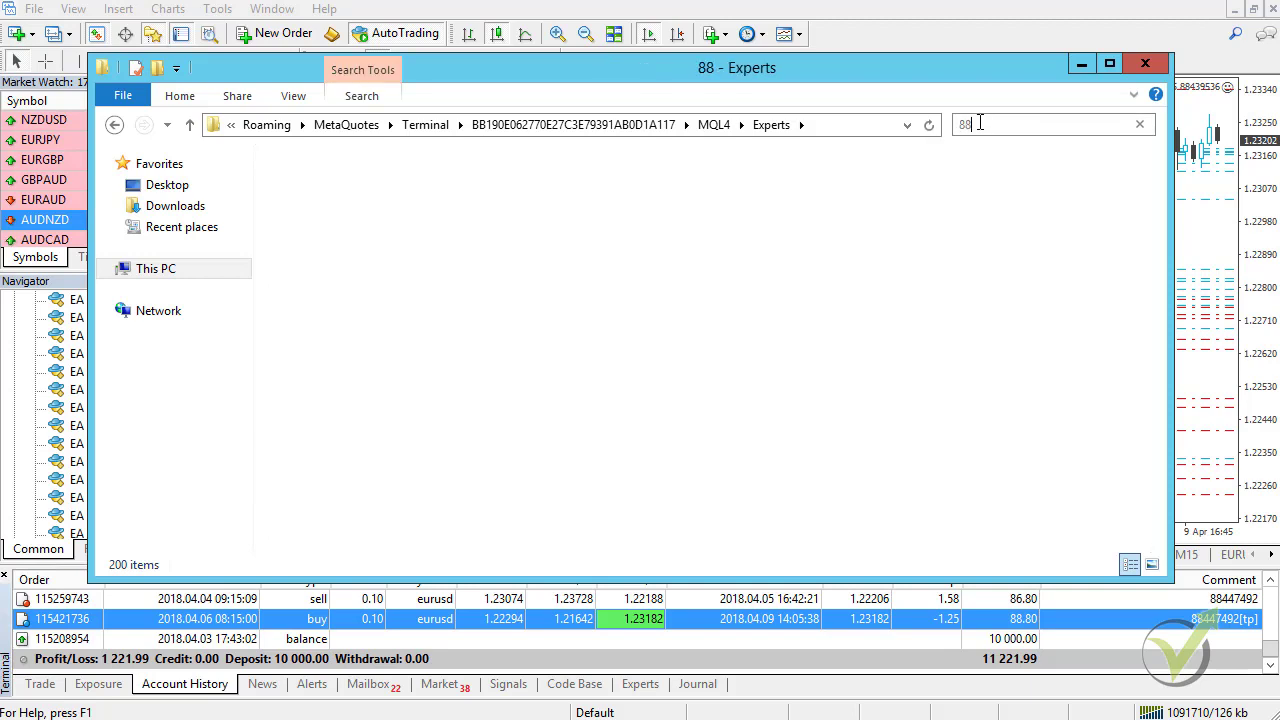
pyautogui.write('447492')
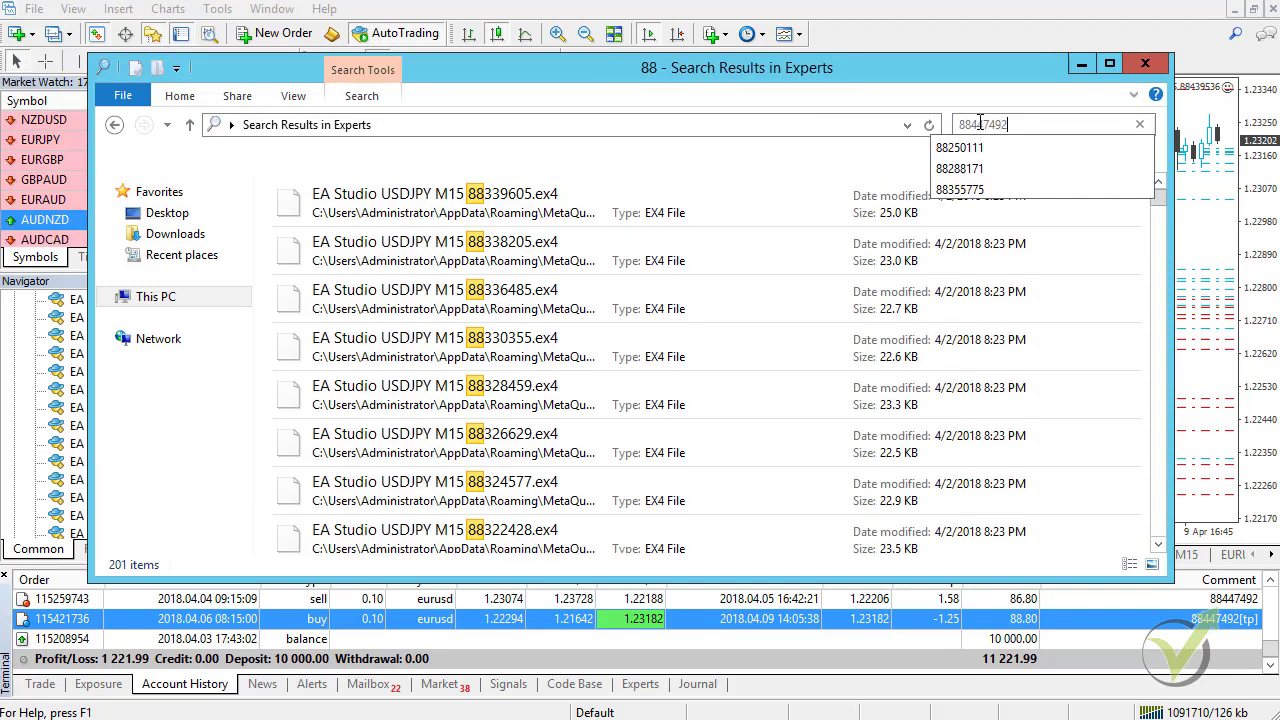
pyautogui.click(427, 260)
pyautogui.rightClick(427, 258)
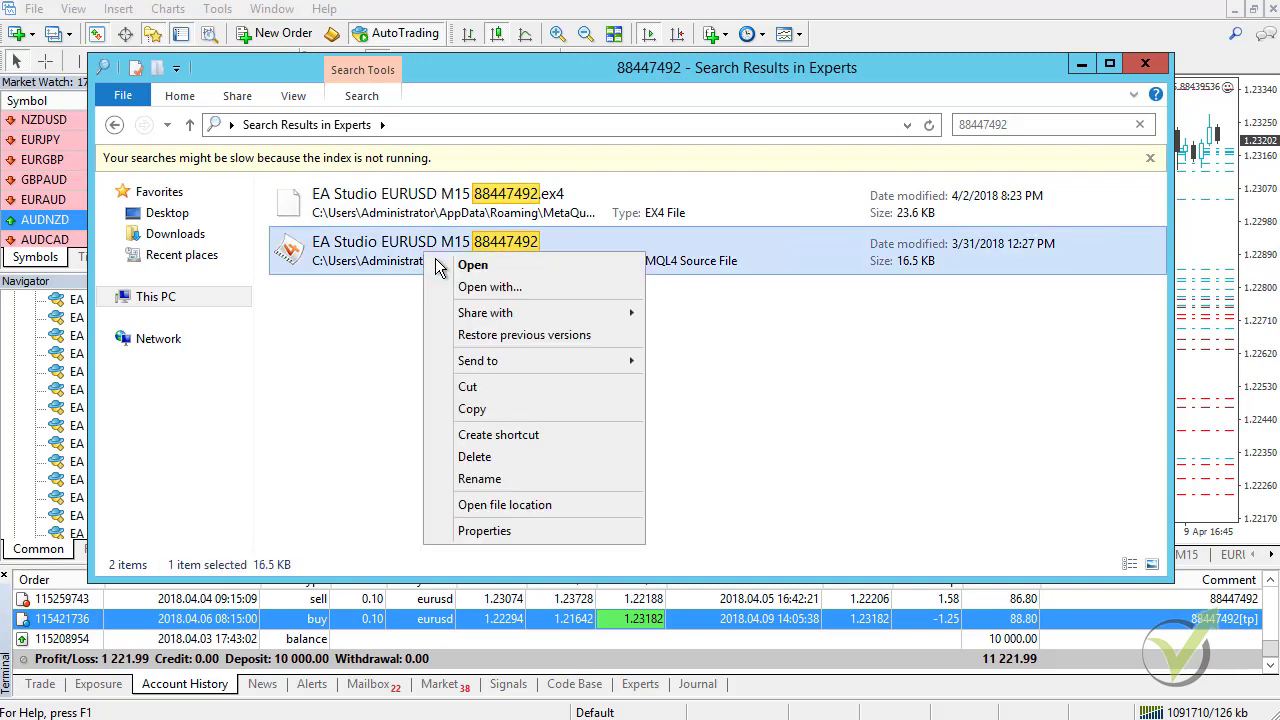
pyautogui.click(472, 409)
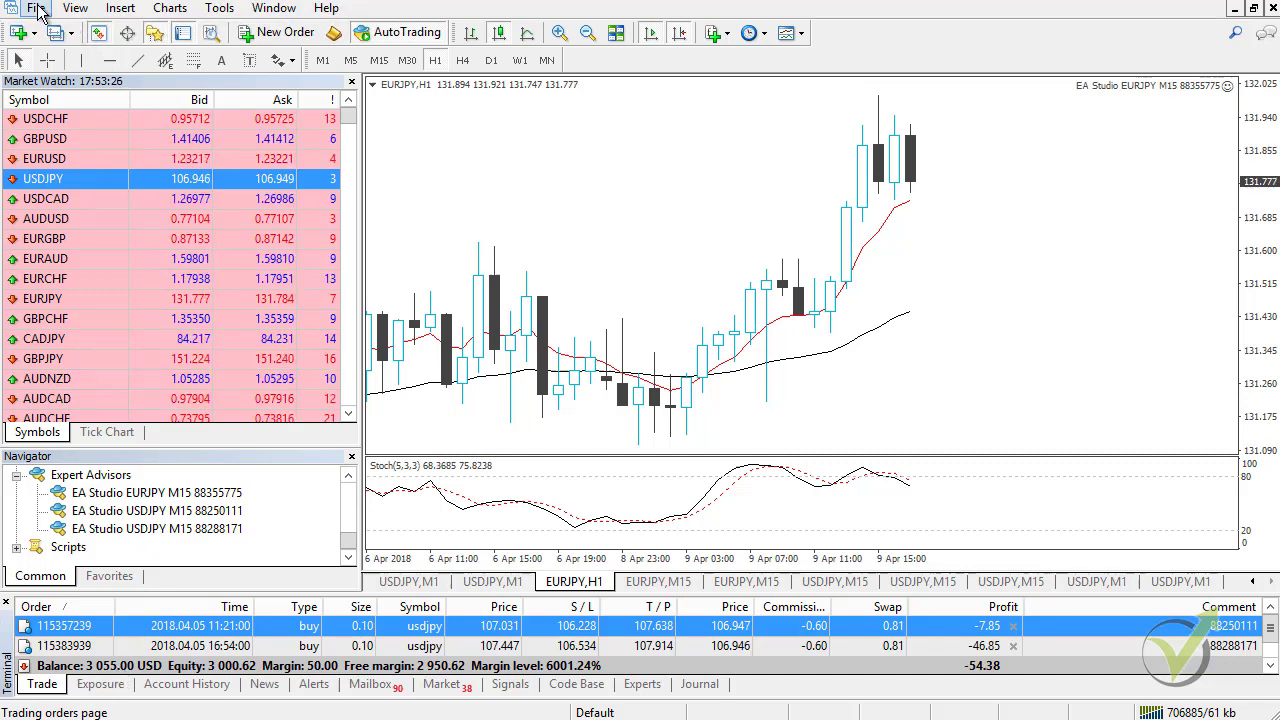
# Open the second terminal's data folder at MQL4 > Experts, beside the Navigator.
pyautogui.click(37, 10)
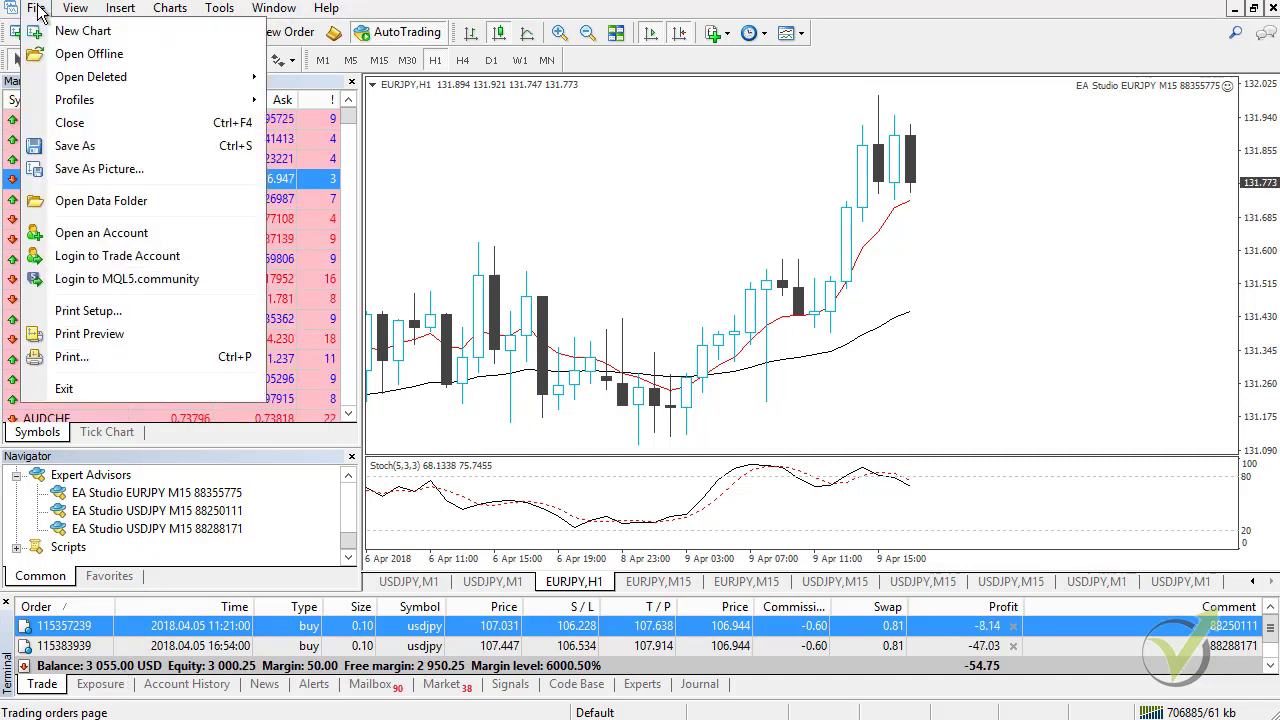
pyautogui.click(137, 200)
pyautogui.click(342, 276)
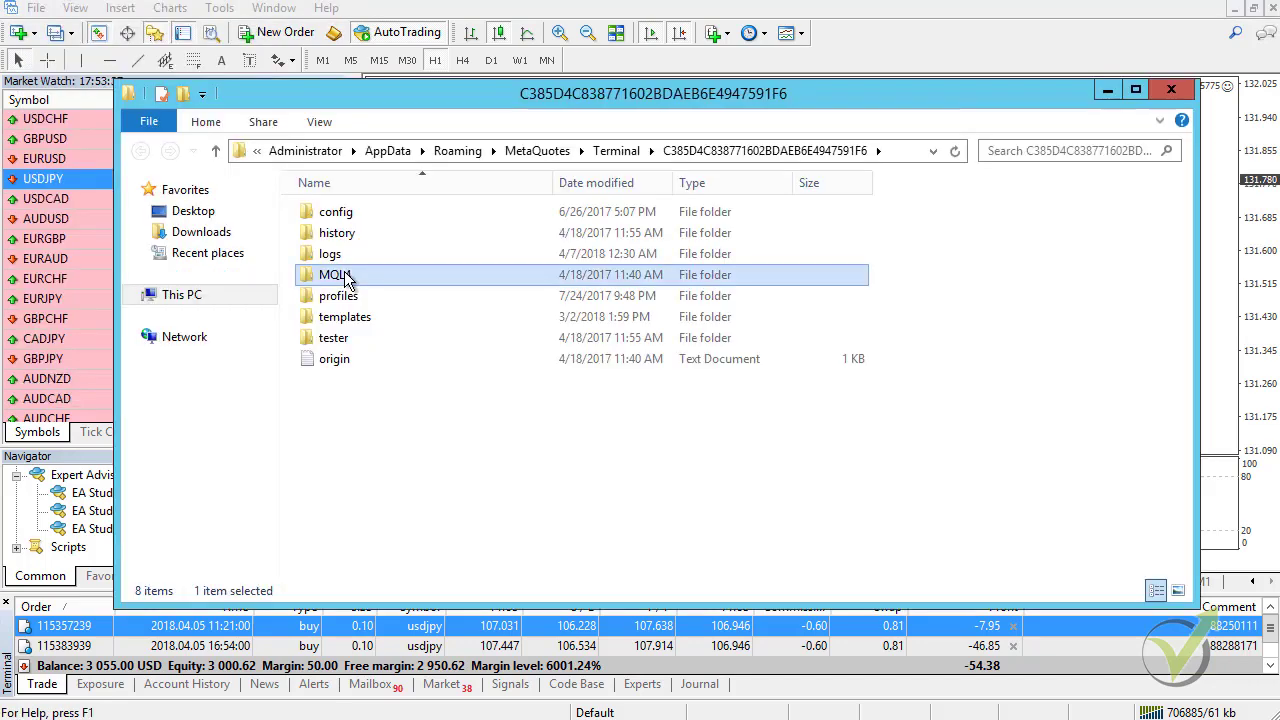
pyautogui.doubleClick(344, 276)
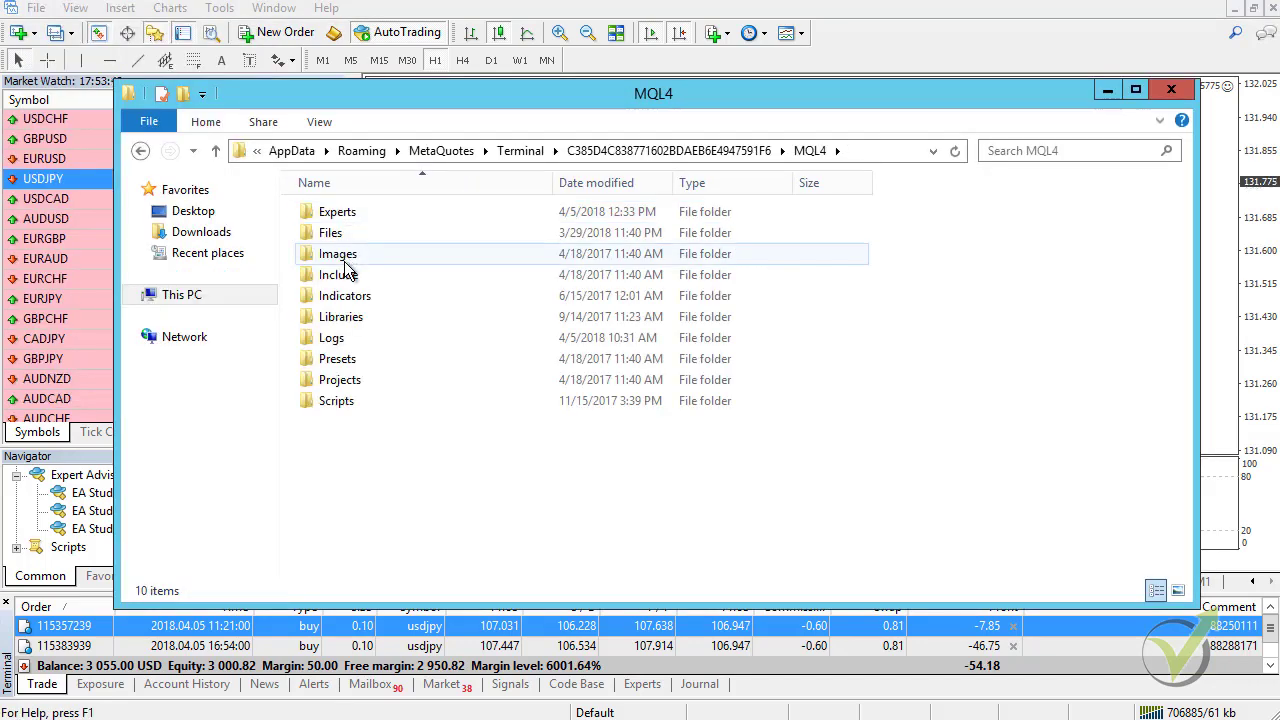
pyautogui.doubleClick(344, 213)
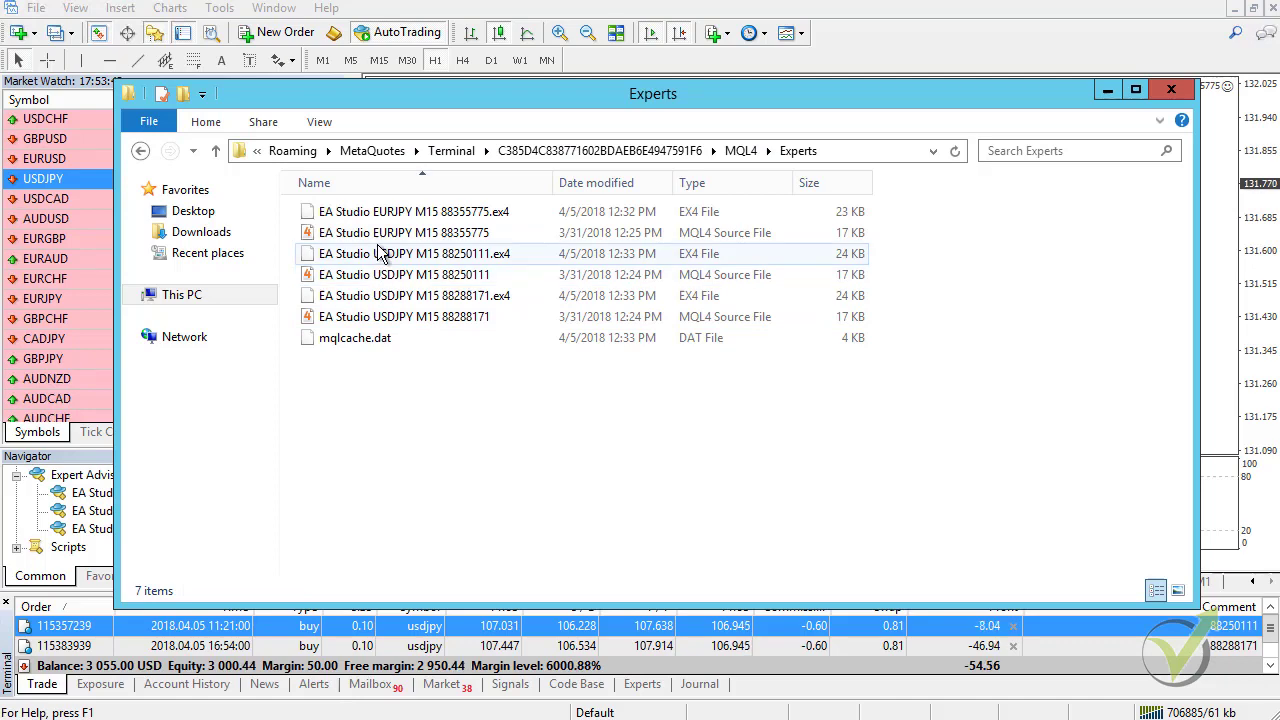
pyautogui.moveTo(355, 94); pyautogui.dragTo(532, 81)
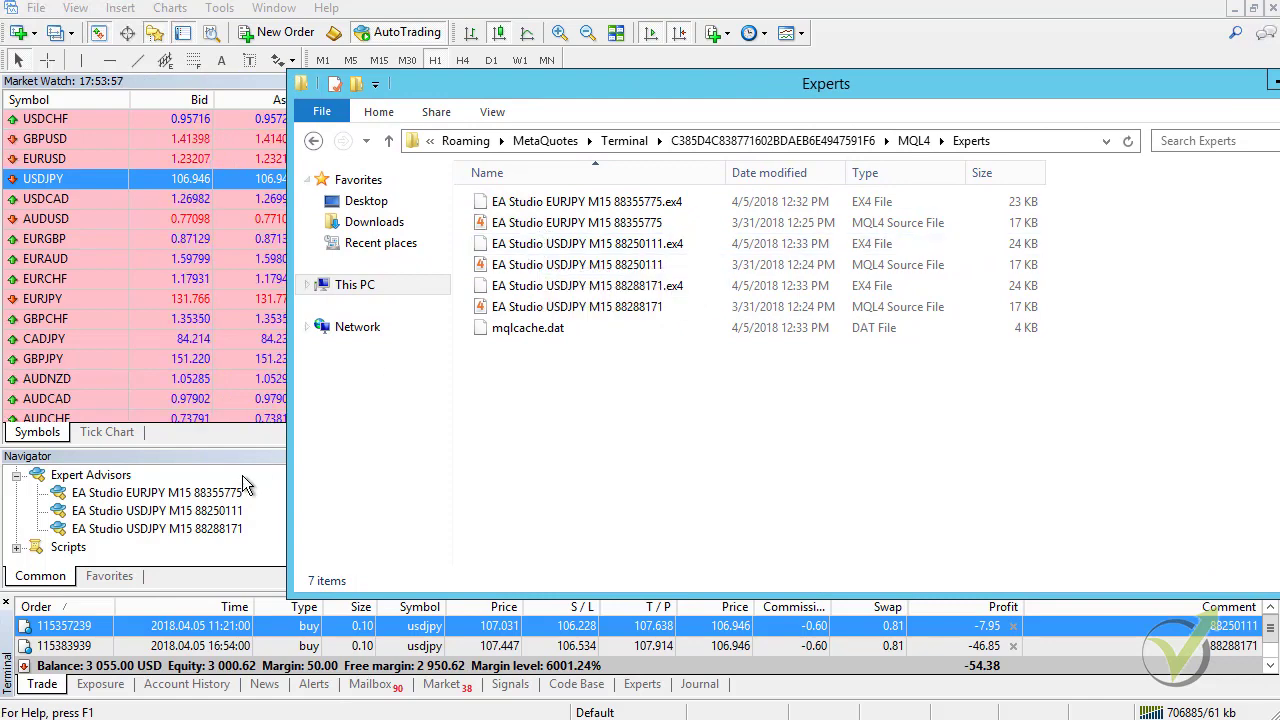
# Delete the EURJPY 88355775 .mq4 and .ex4 files and paste in the EURUSD 88447492 source.
pyautogui.click(646, 226)
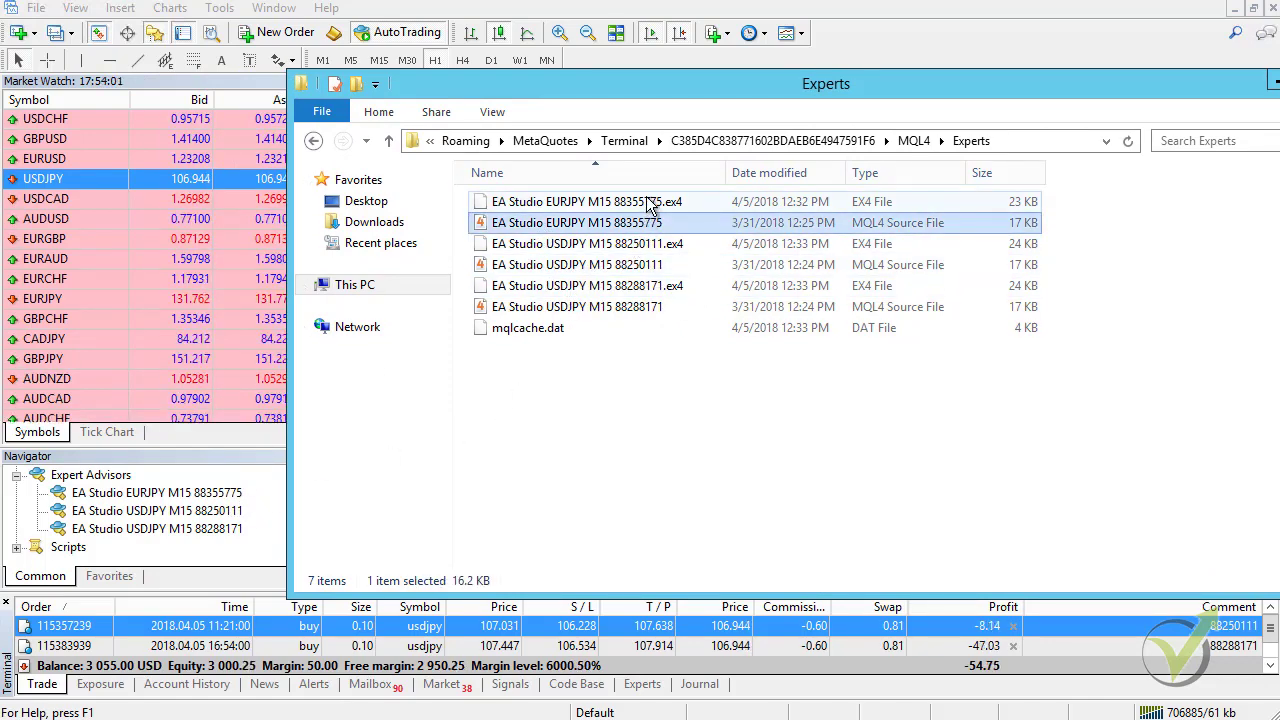
pyautogui.keyDown('shift'); pyautogui.click(648, 203); pyautogui.keyUp('shift')
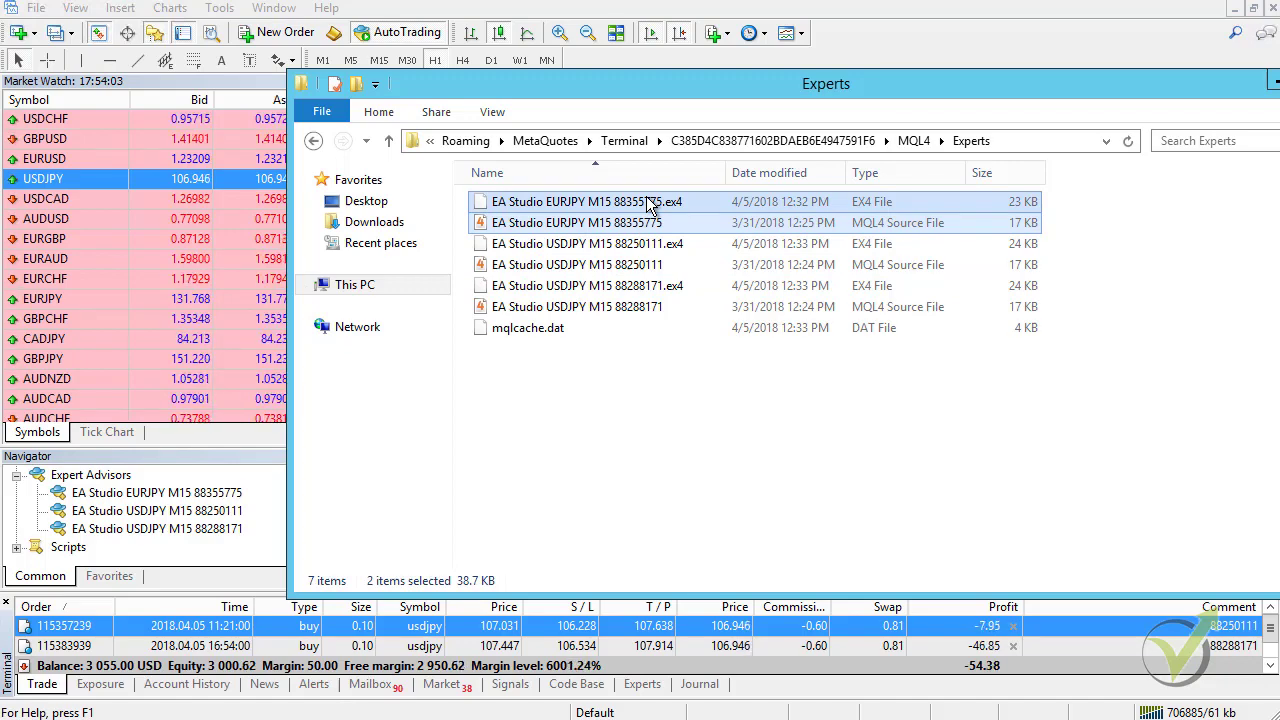
pyautogui.press('Delete')
pyautogui.rightClick(591, 386)
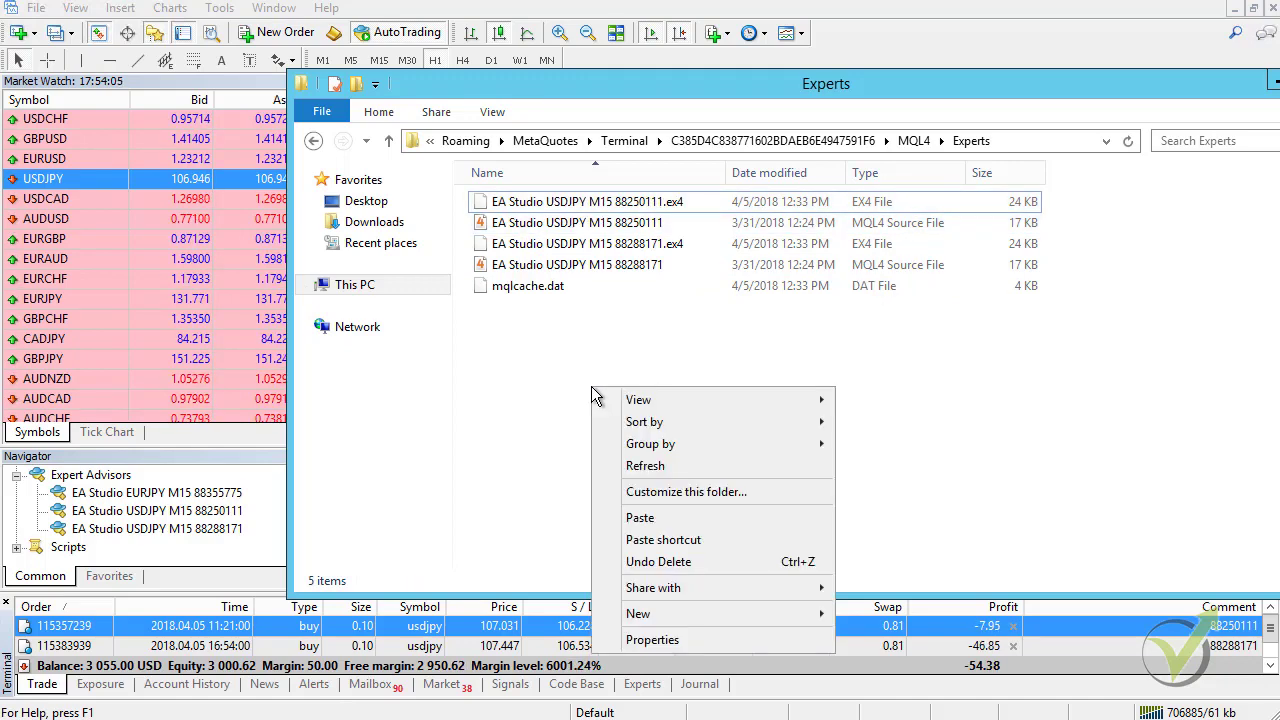
pyautogui.click(671, 510)
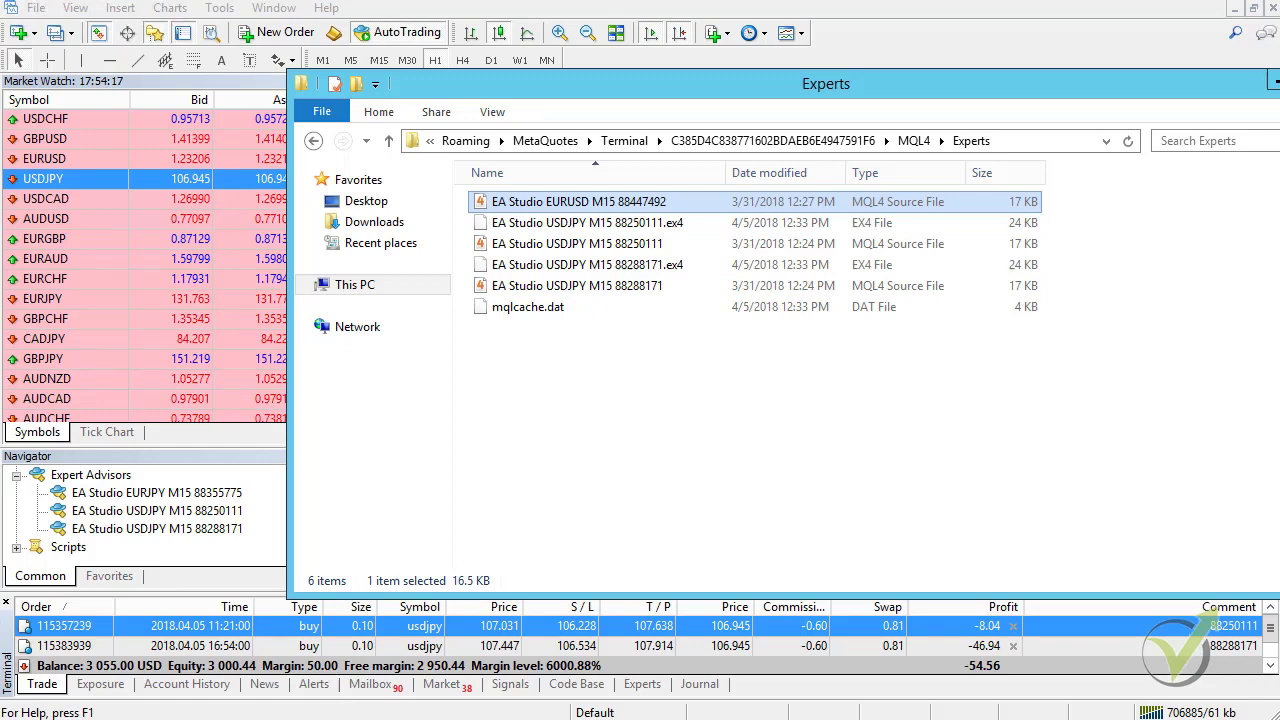
pyautogui.hotkey('alt', 'Tab')
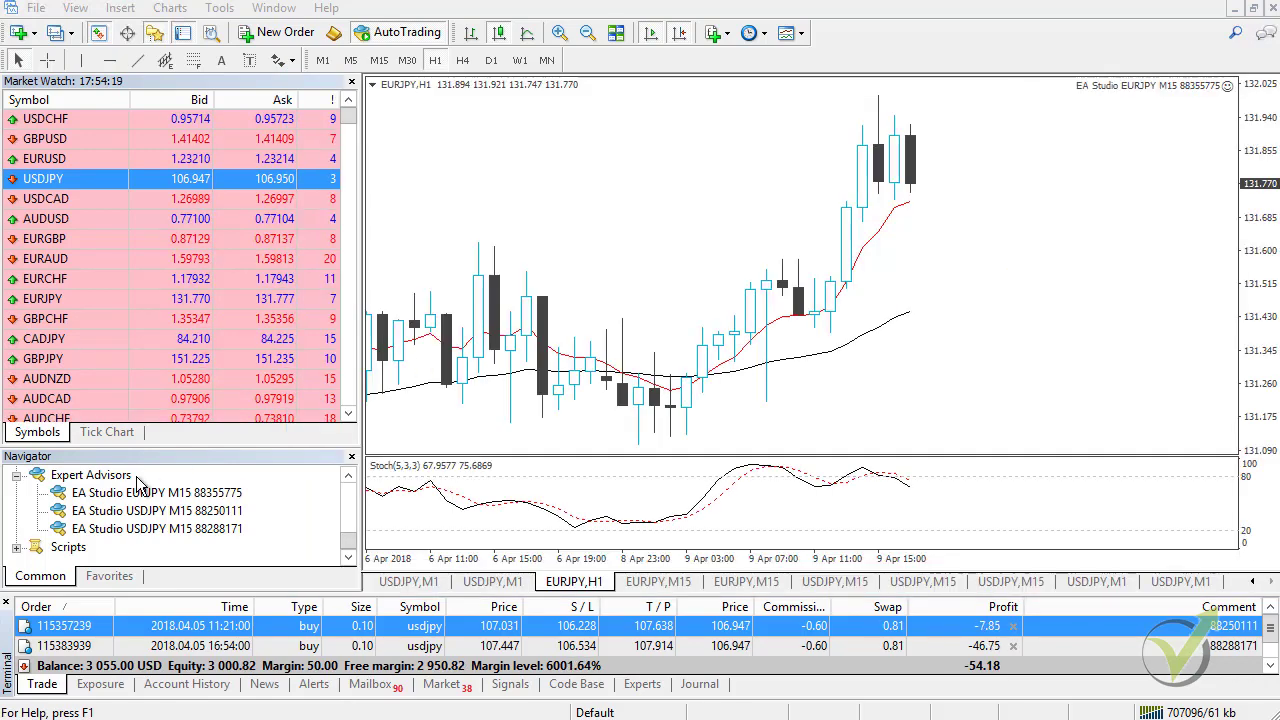
pyautogui.click(72, 478)
pyautogui.rightClick(72, 478)
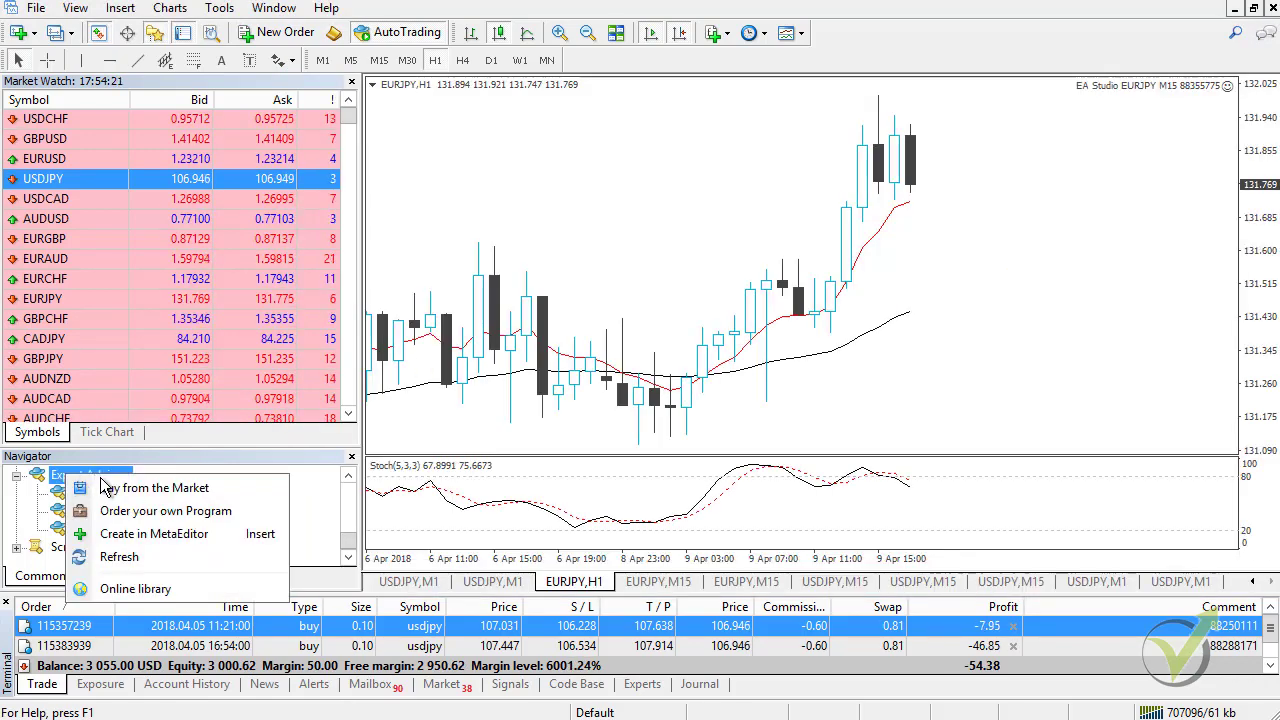
pyautogui.click(120, 557)
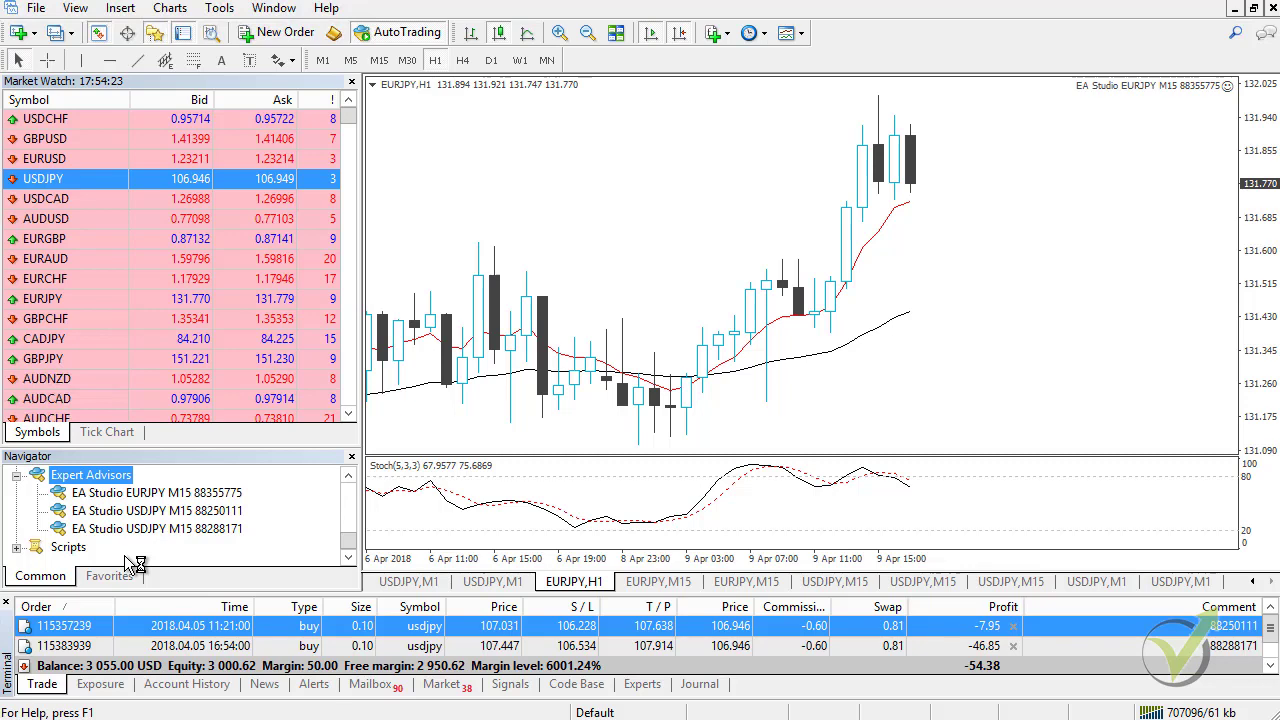
pyautogui.scroll(8, 124, 555)
pyautogui.moveTo(348, 482); pyautogui.dragTo(349, 546)
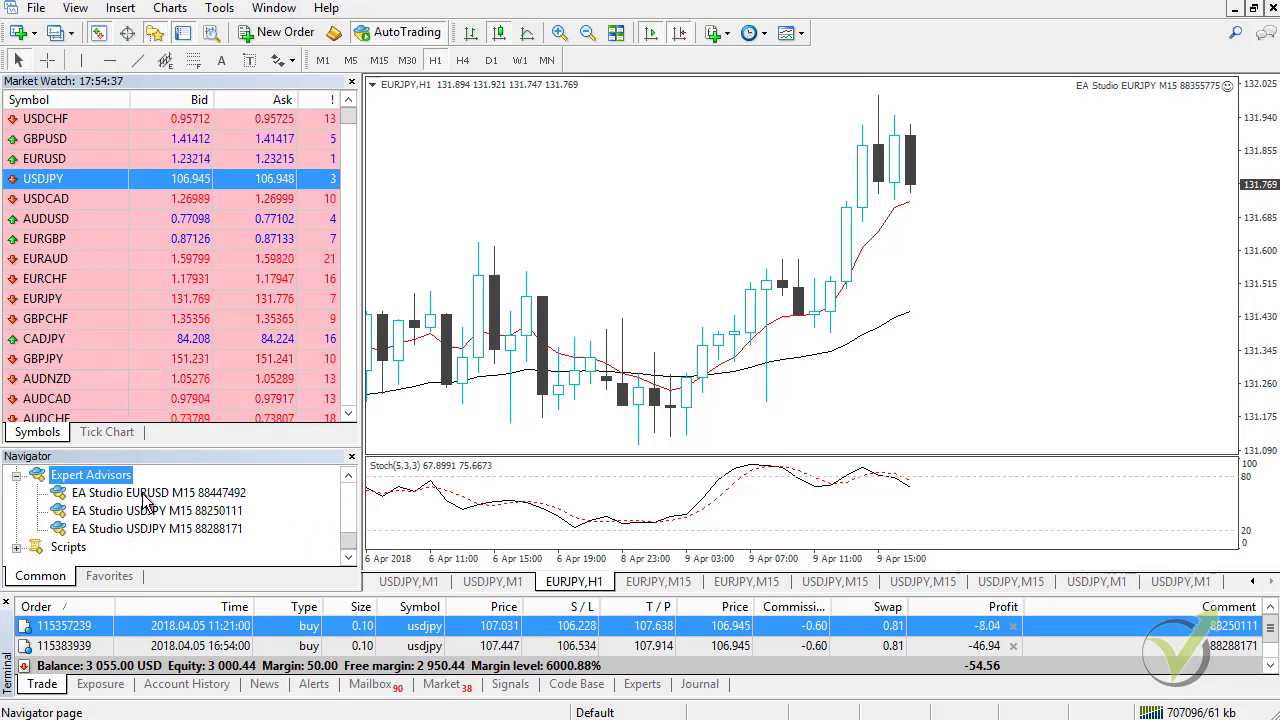
# Remove the EURJPY expert advisor from the chart.
pyautogui.rightClick(514, 154)
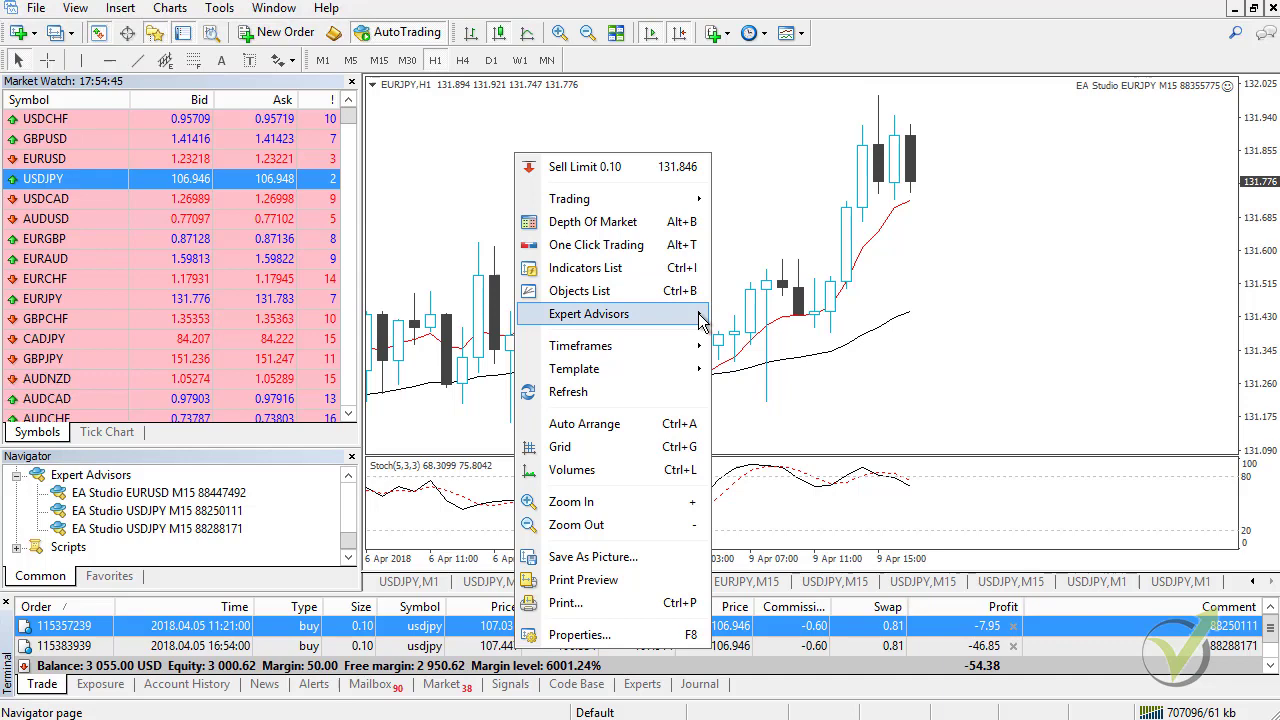
pyautogui.moveTo(700, 320)
pyautogui.click(766, 340)
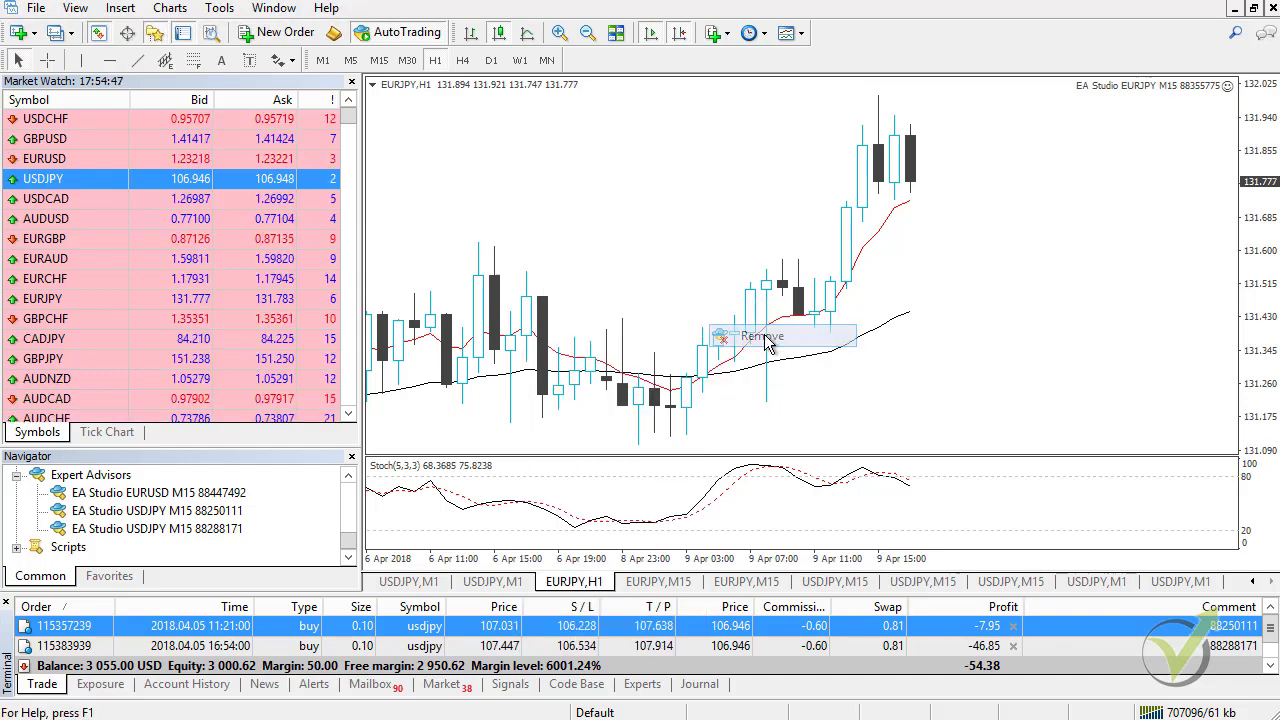
pyautogui.click(32, 164)
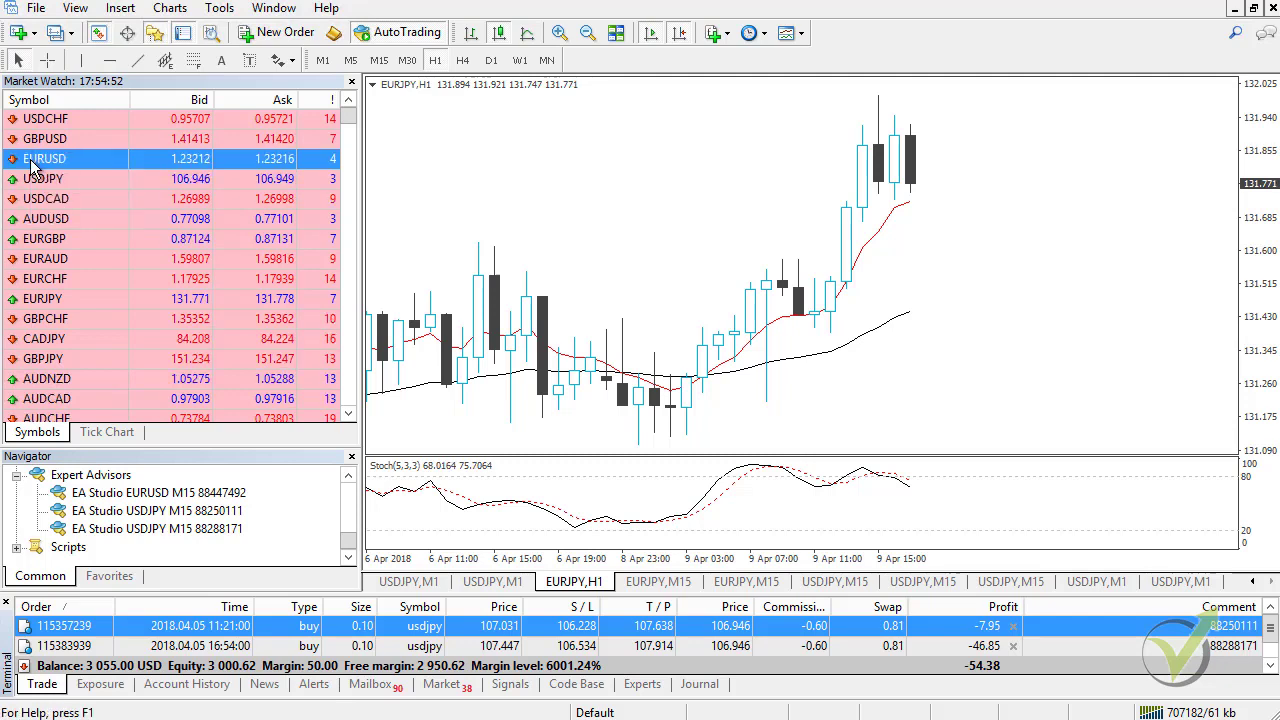
pyautogui.moveTo(32, 164); pyautogui.dragTo(735, 200)
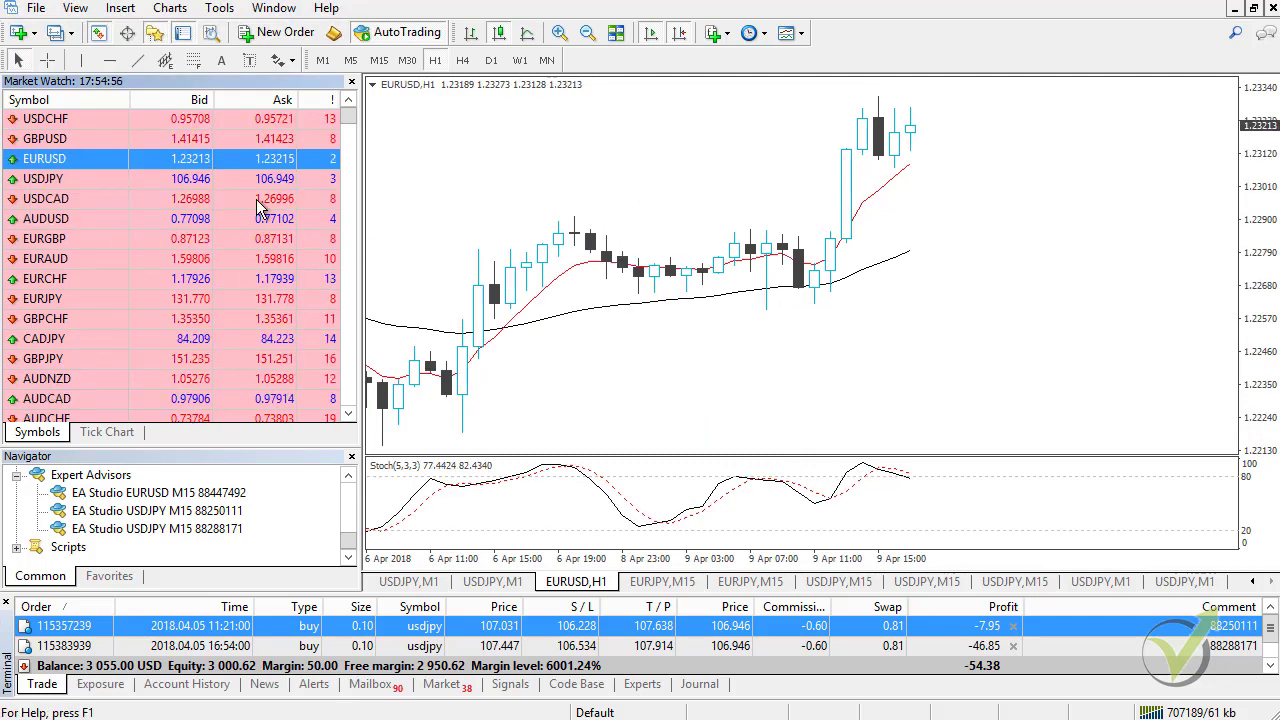
pyautogui.click(381, 61)
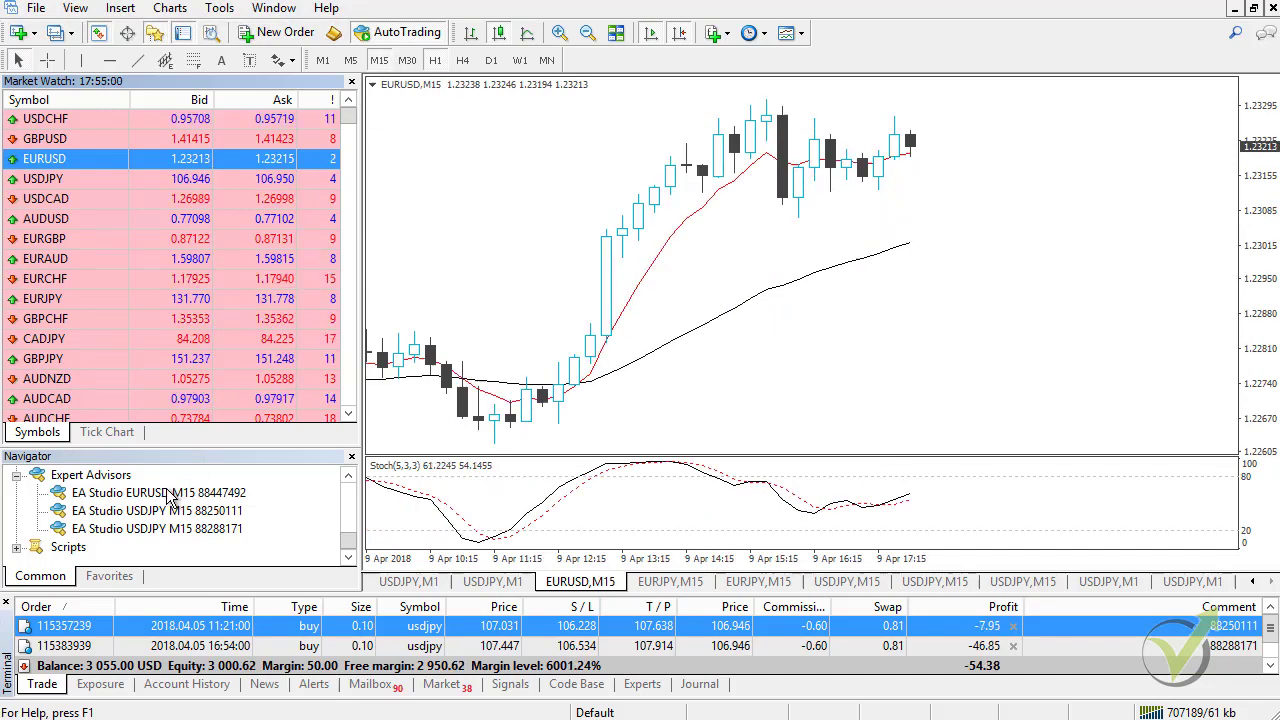
pyautogui.moveTo(168, 497); pyautogui.dragTo(586, 329)
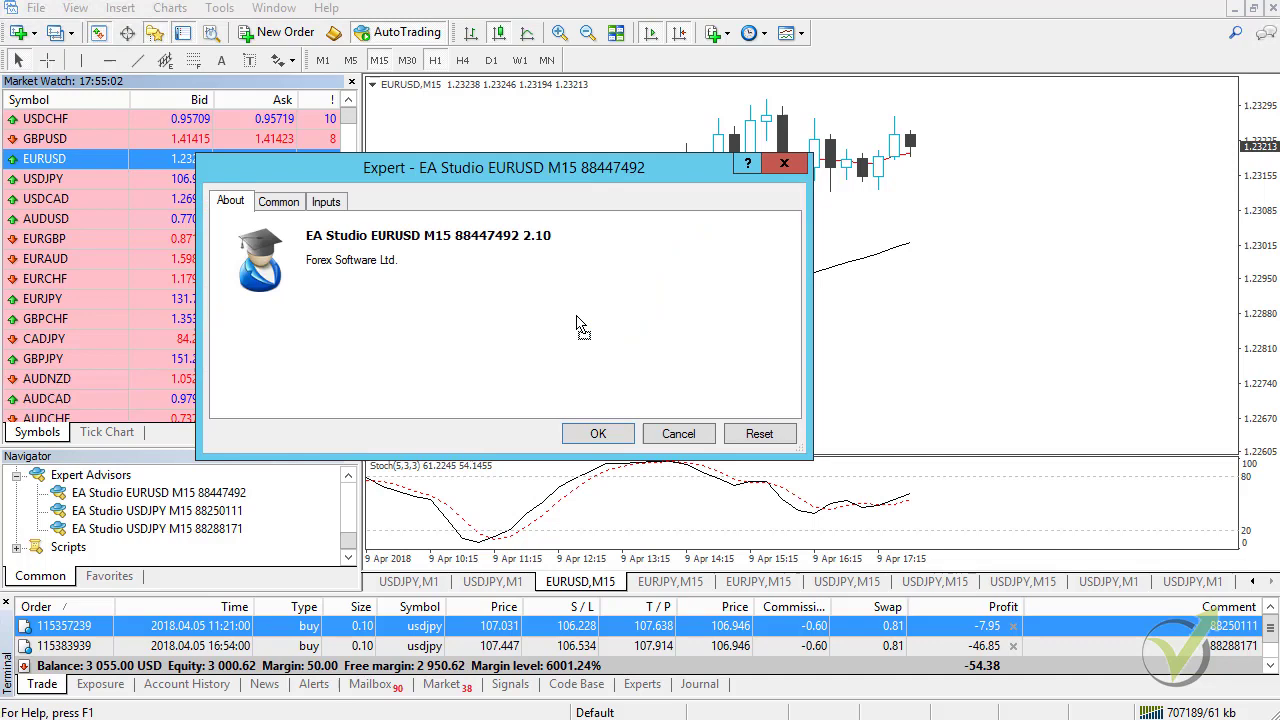
pyautogui.click(597, 433)
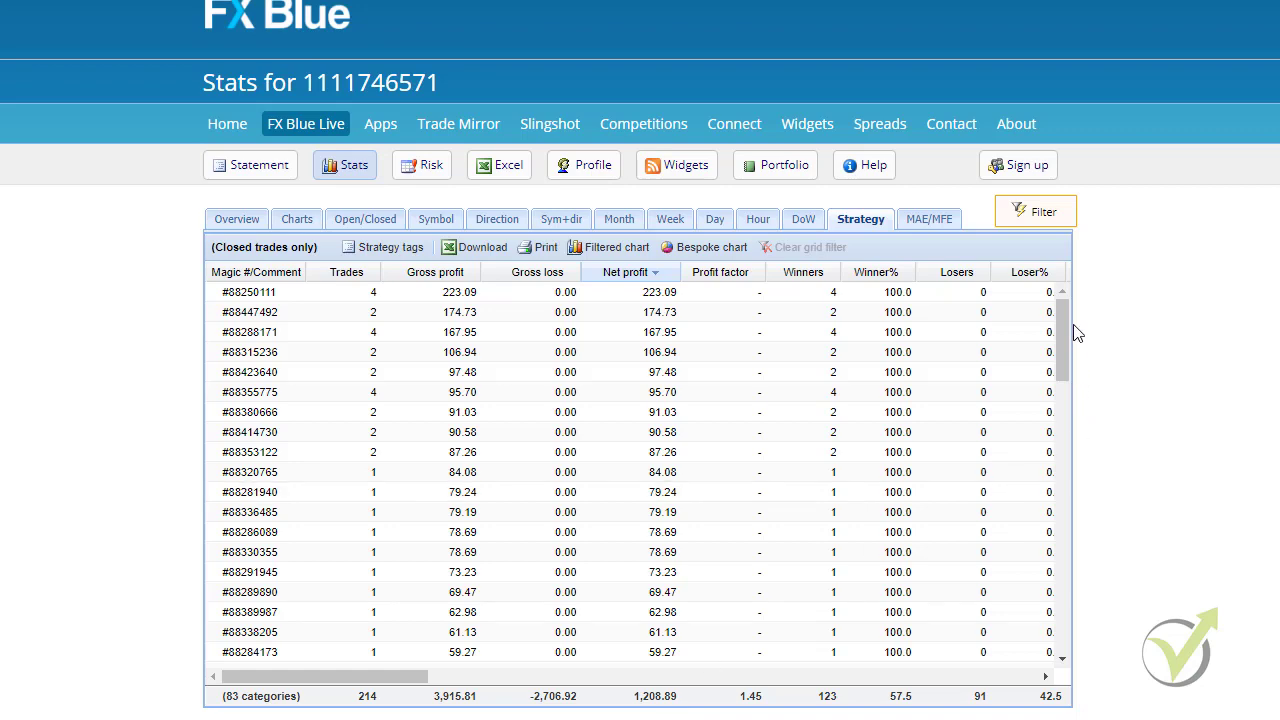
# Scroll the FX Blue strategy table ranked by net profit, with #88447492 second at 174.73.
pyautogui.moveTo(1066, 309); pyautogui.dragTo(1100, 296)
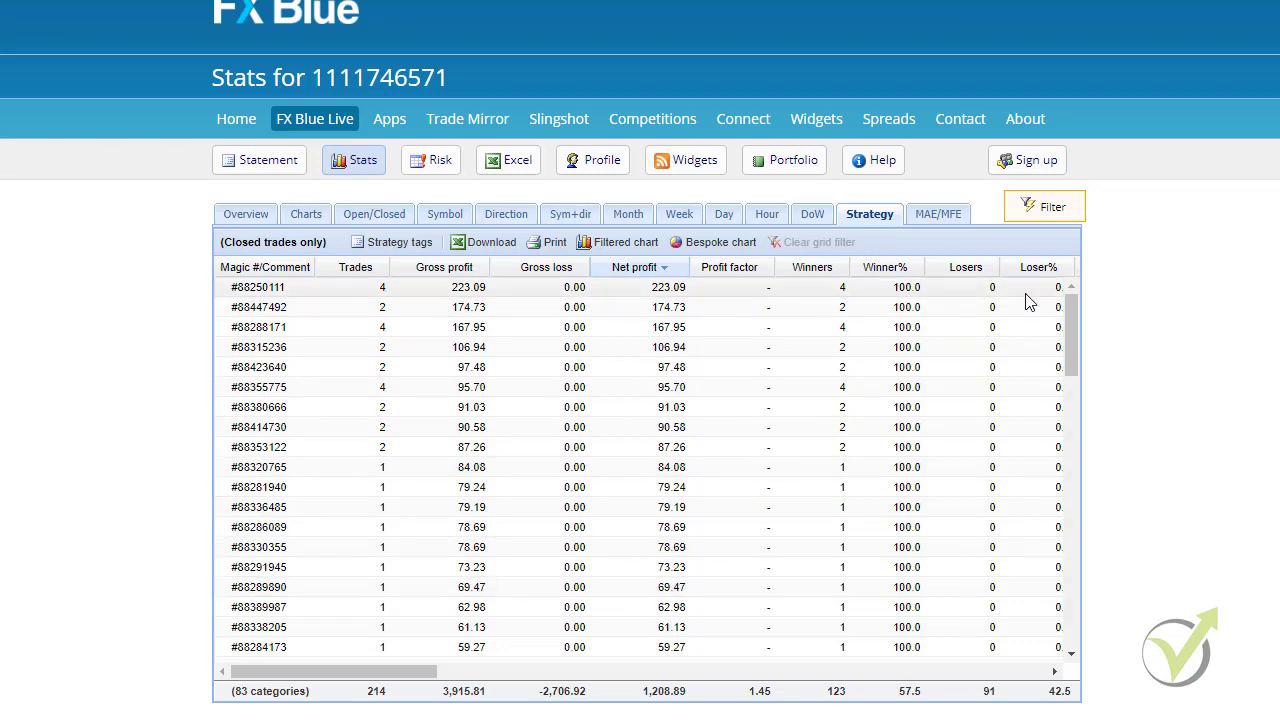
# Scroll the FX Blue strategy table to show #88250111, #88447492 and #88288171 at the top.
pyautogui.moveTo(1077, 335); pyautogui.dragTo(1086, 271)
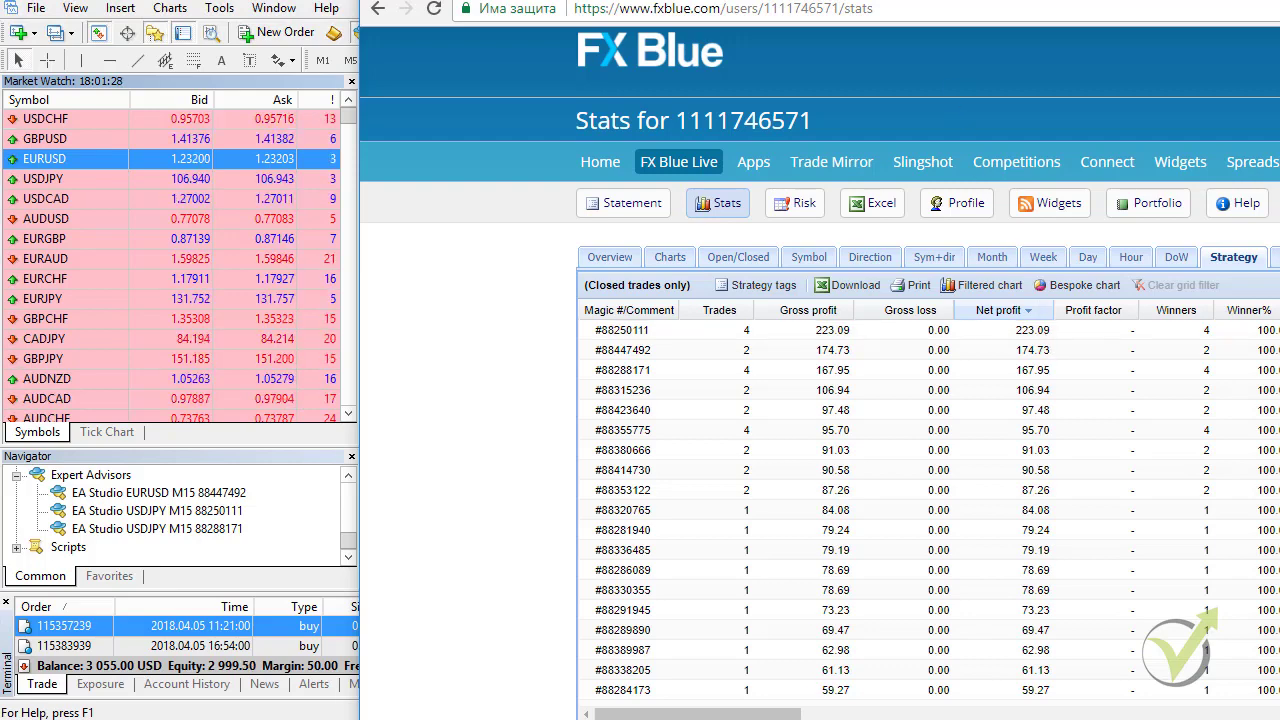
# Move the FX Blue page aside and scroll MetaTrader 4's Navigator Expert Advisors list.
pyautogui.moveTo(1003, 0); pyautogui.dragTo(881, 0)
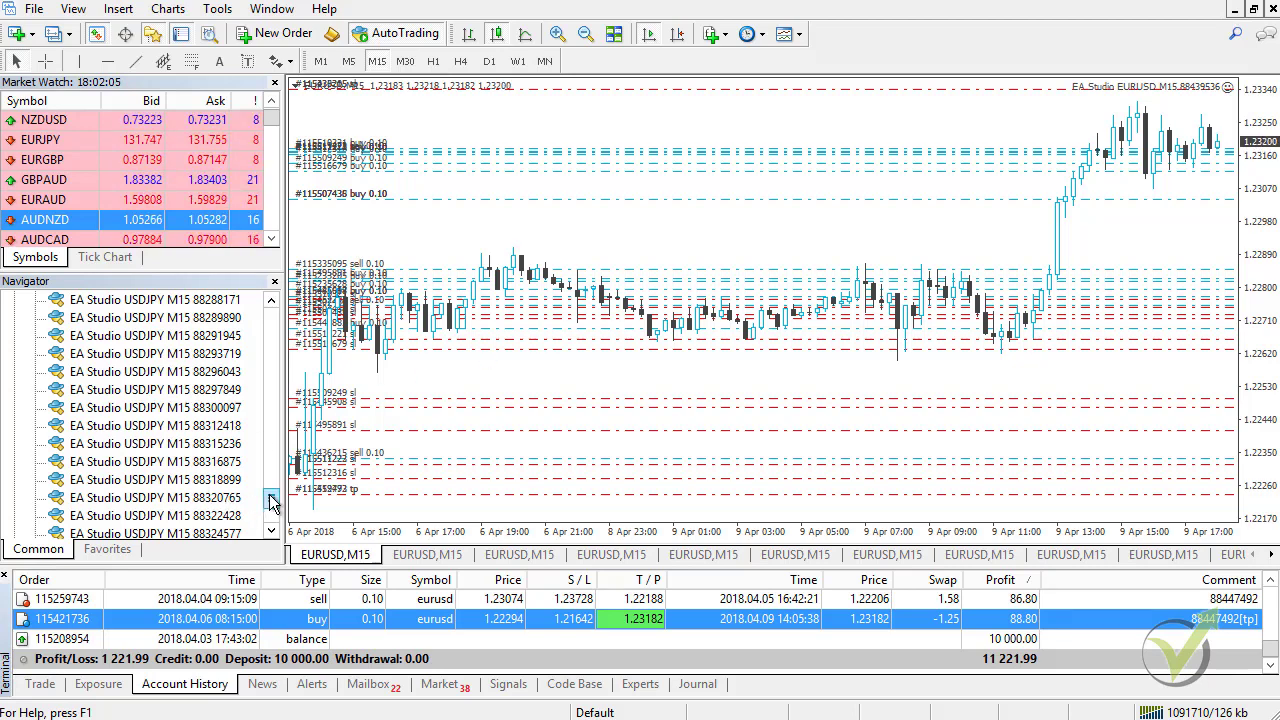
pyautogui.moveTo(271, 500); pyautogui.dragTo(270, 378)
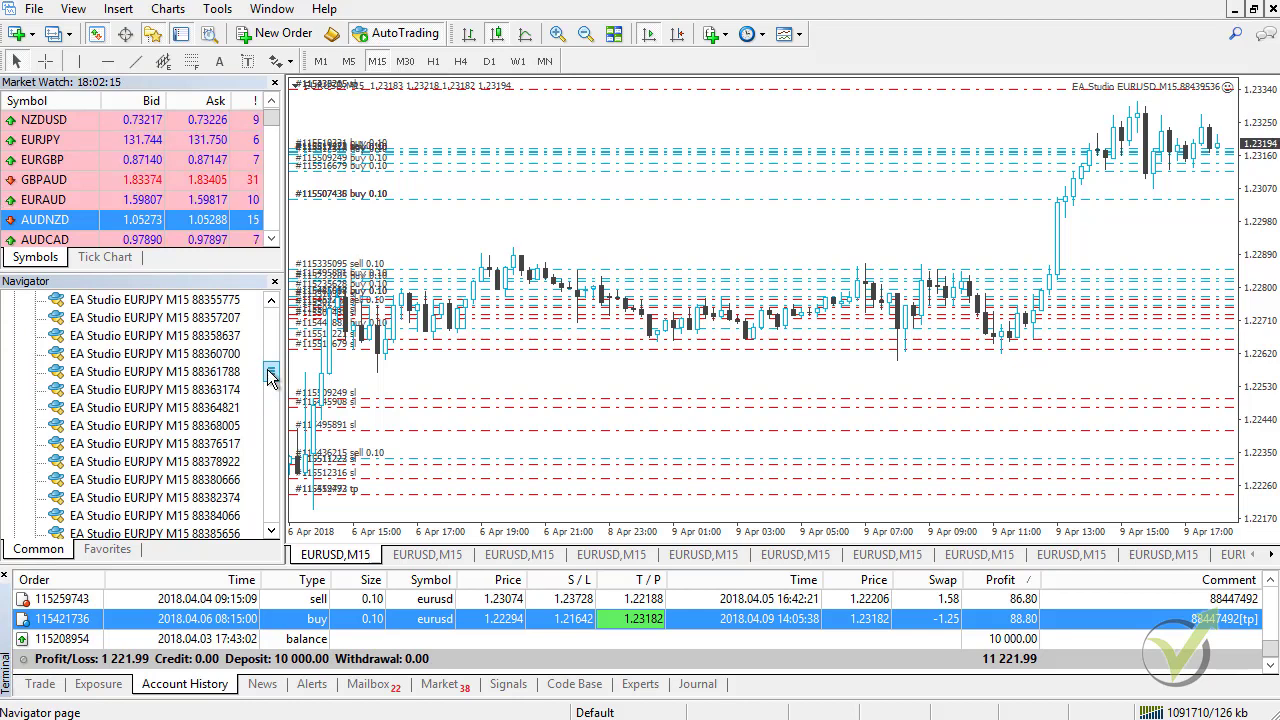